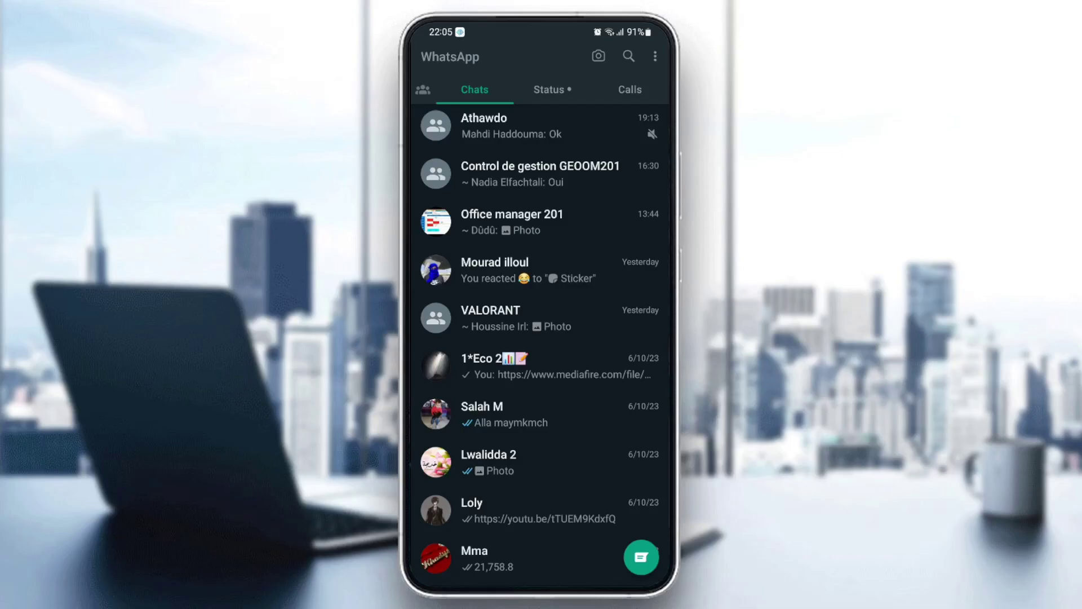
Step: Leave WhatsApp and go back to the phone's home screen
key("super")
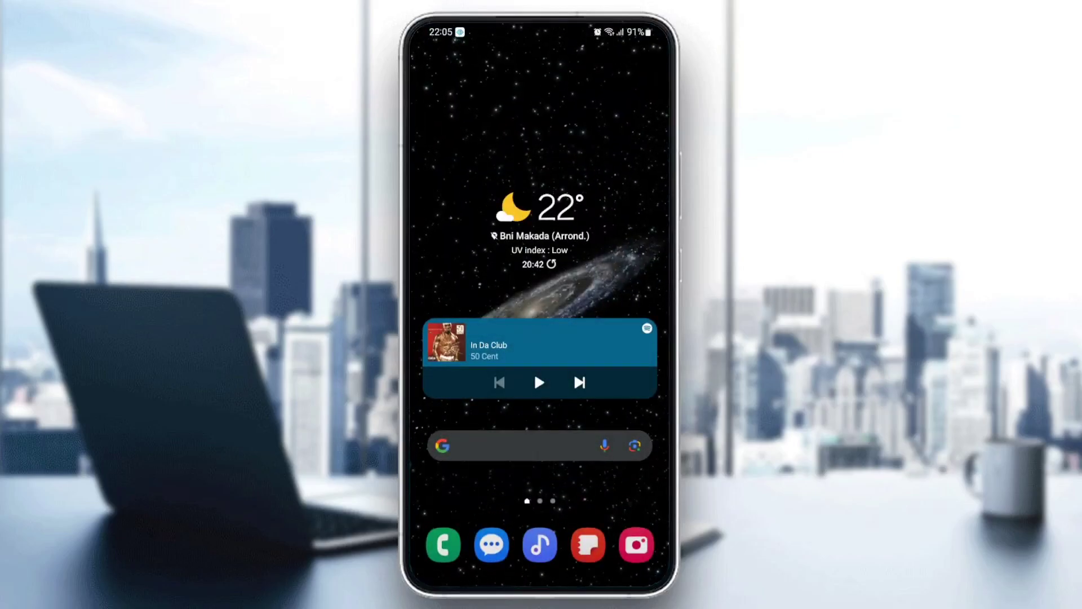
Step: From the app drawer, open Settings and its Apps list of installed applications
left_click_drag(540, 473, 540, 253)
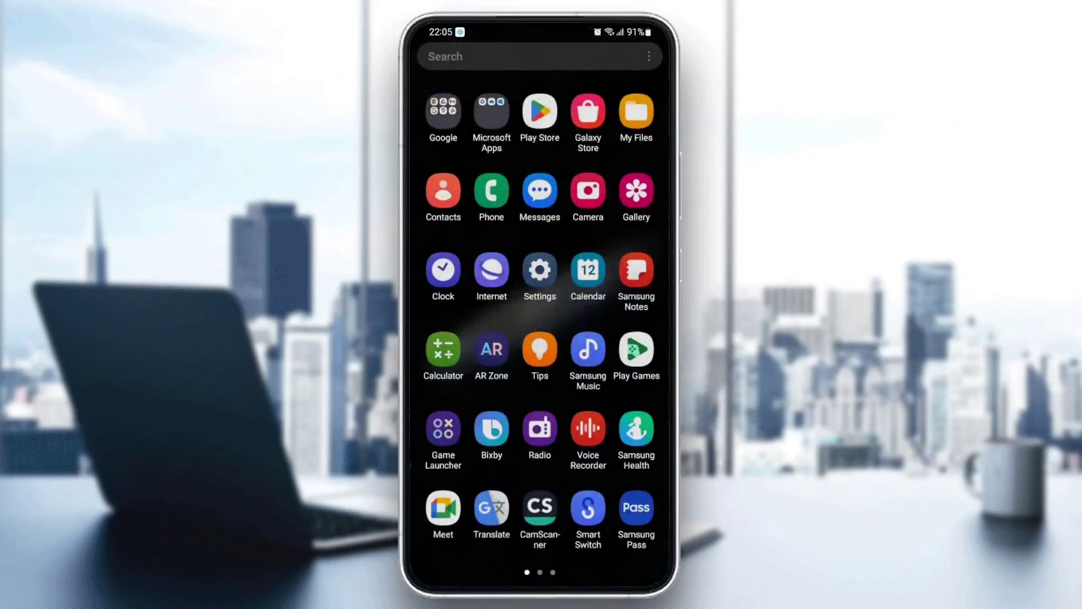
left_click(540, 270)
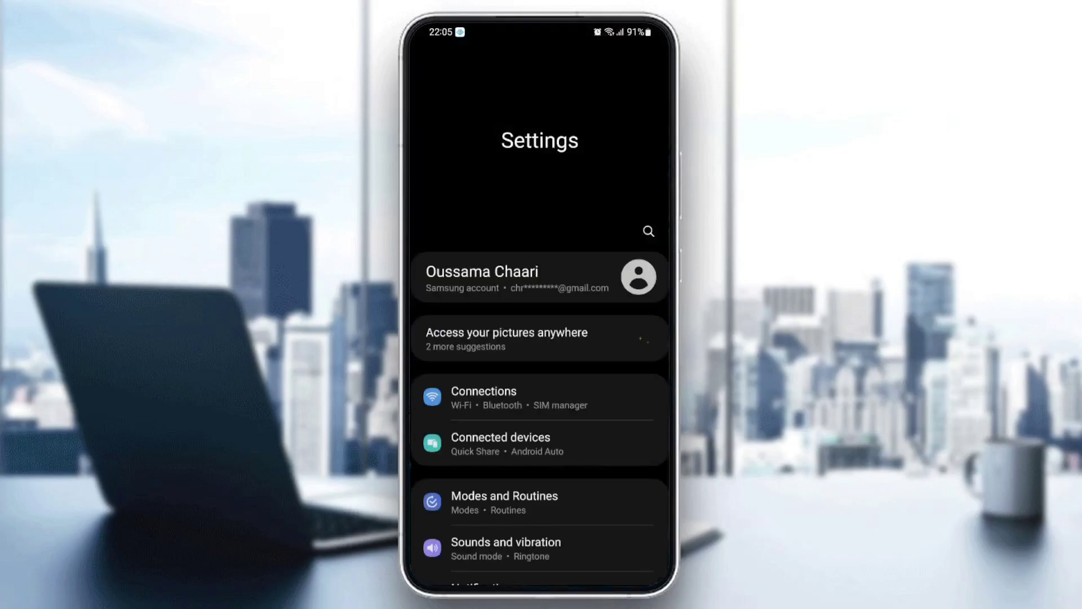
scroll(539, 381, "down", 10)
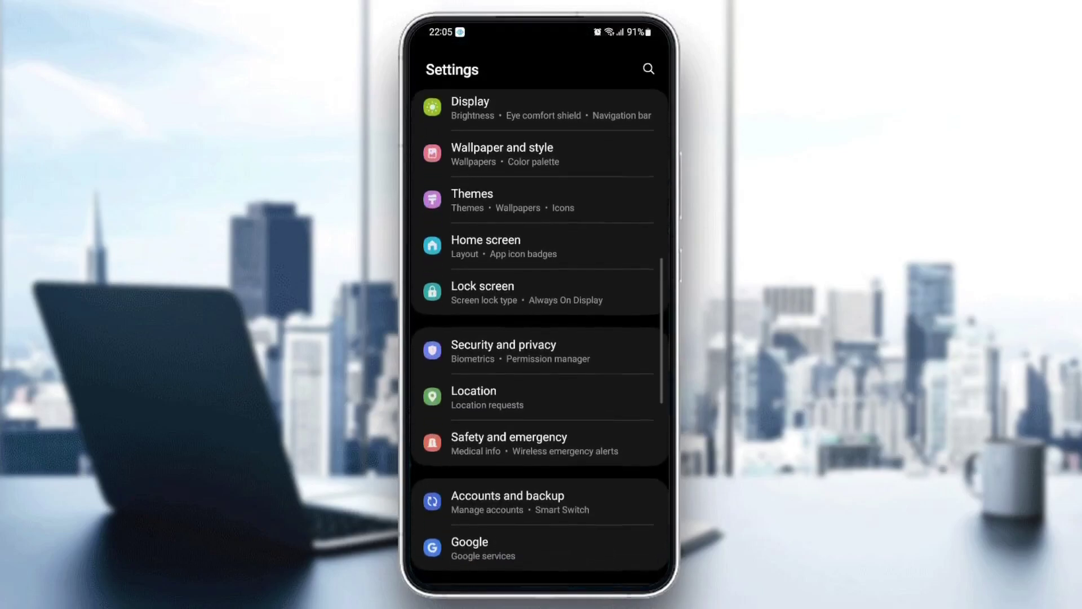
scroll(539, 380, "down", 5)
left_click(540, 418)
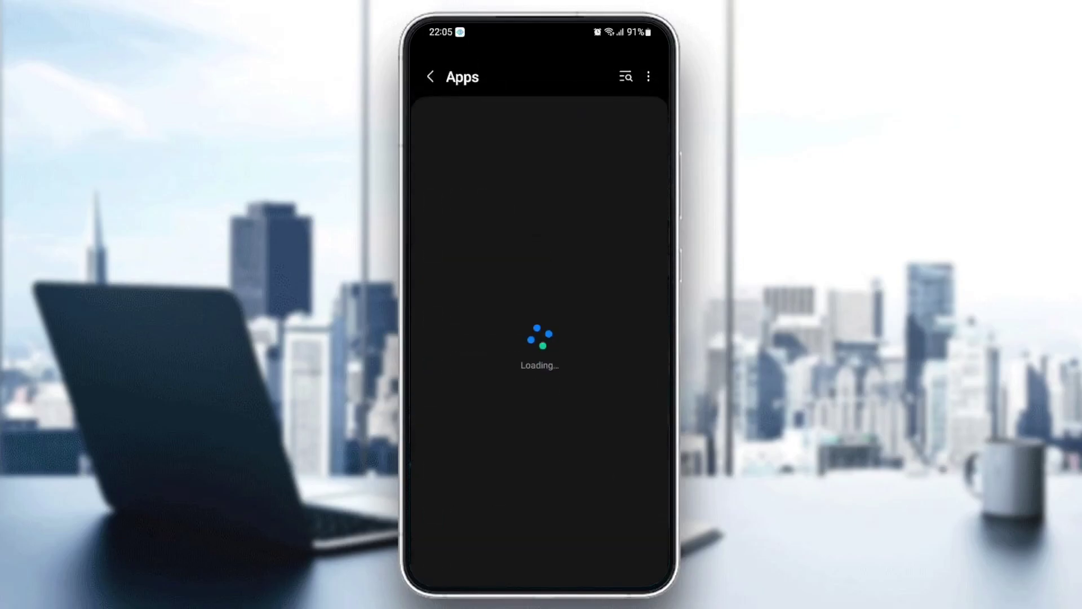
scroll(540, 381, "down", 5)
scroll(539, 380, "down", 5)
scroll(539, 381, "down", 5)
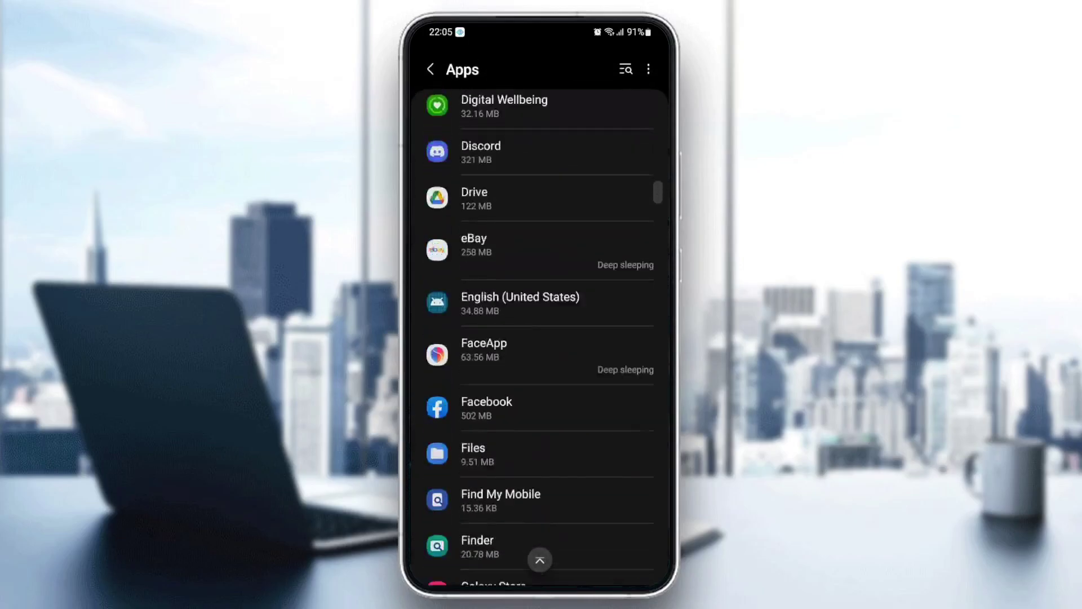
scroll(539, 338, "down", 8)
scroll(540, 338, "down", 8)
scroll(540, 339, "down", 8)
scroll(539, 338, "down", 8)
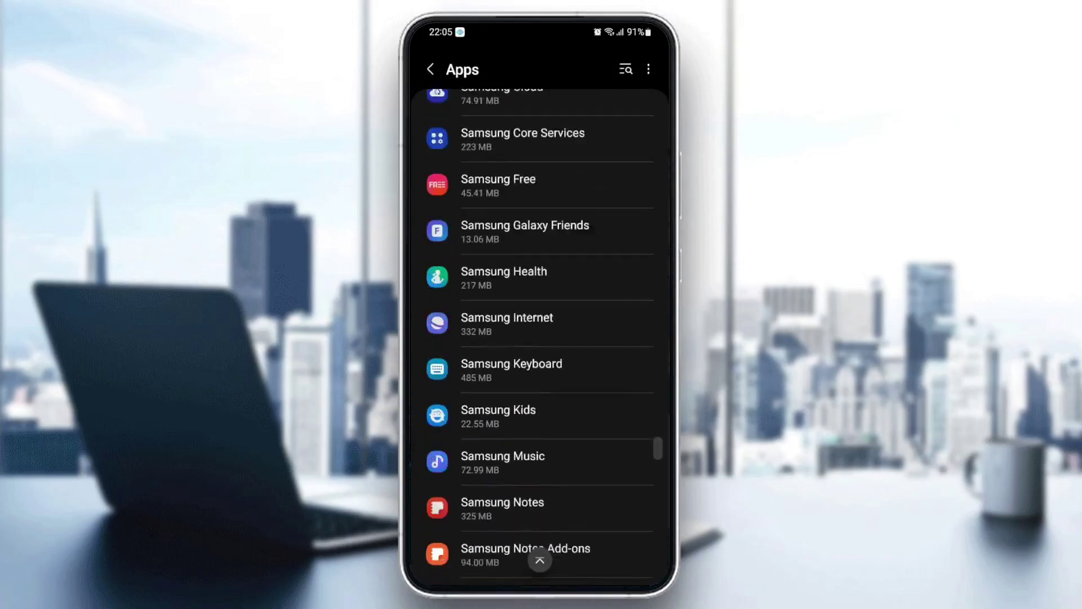
scroll(540, 338, "down", 8)
scroll(540, 339, "down", 8)
scroll(540, 338, "up", 1)
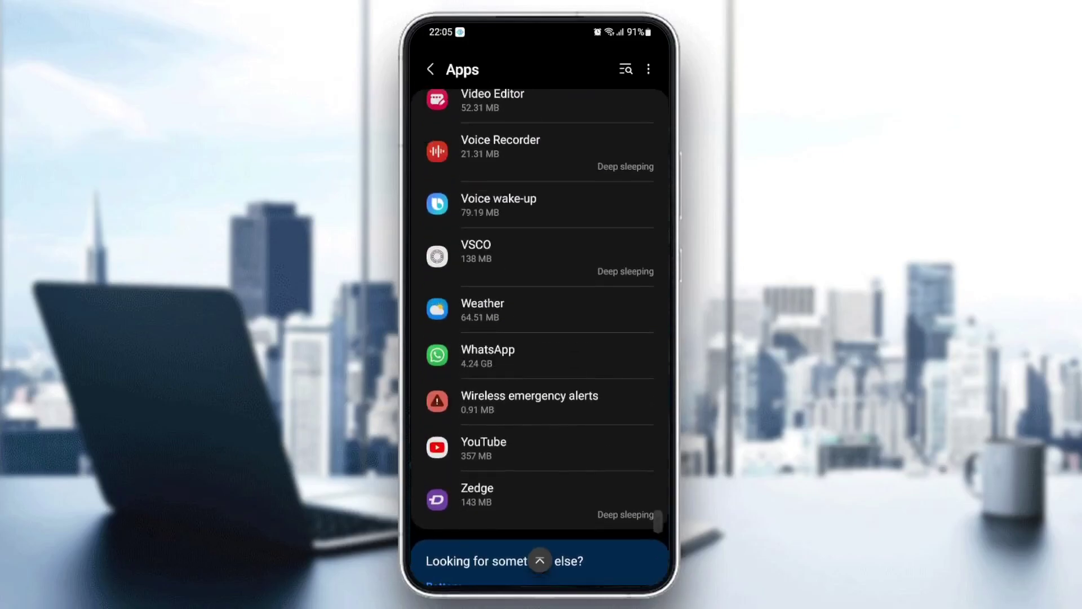
Step: Clear WhatsApp's cache on its Storage page, dropping it from 3.43 MB to 0 B
left_click(539, 355)
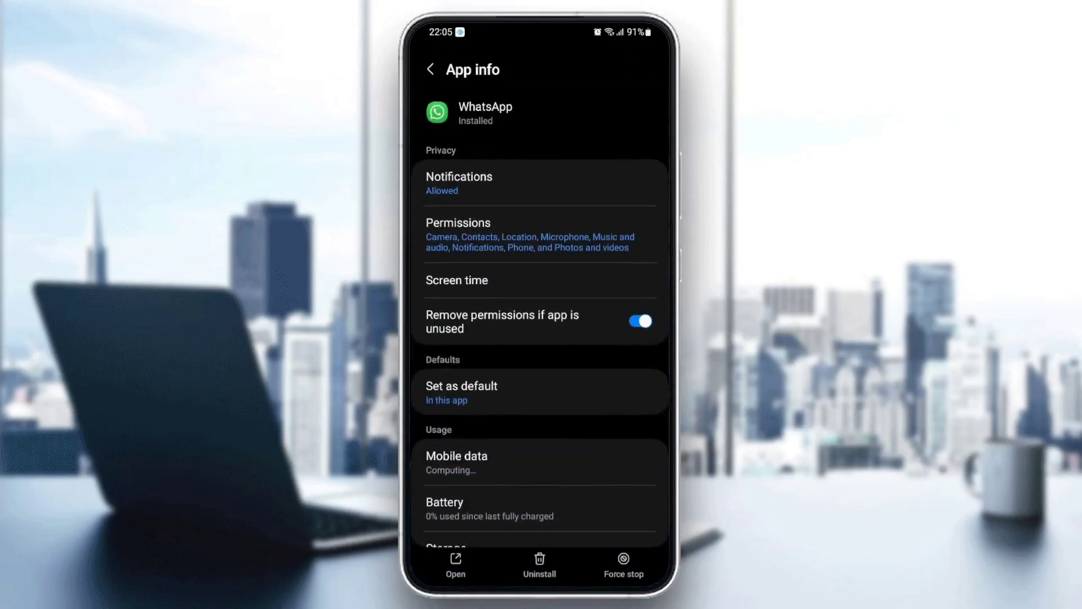
scroll(540, 339, "down", 2)
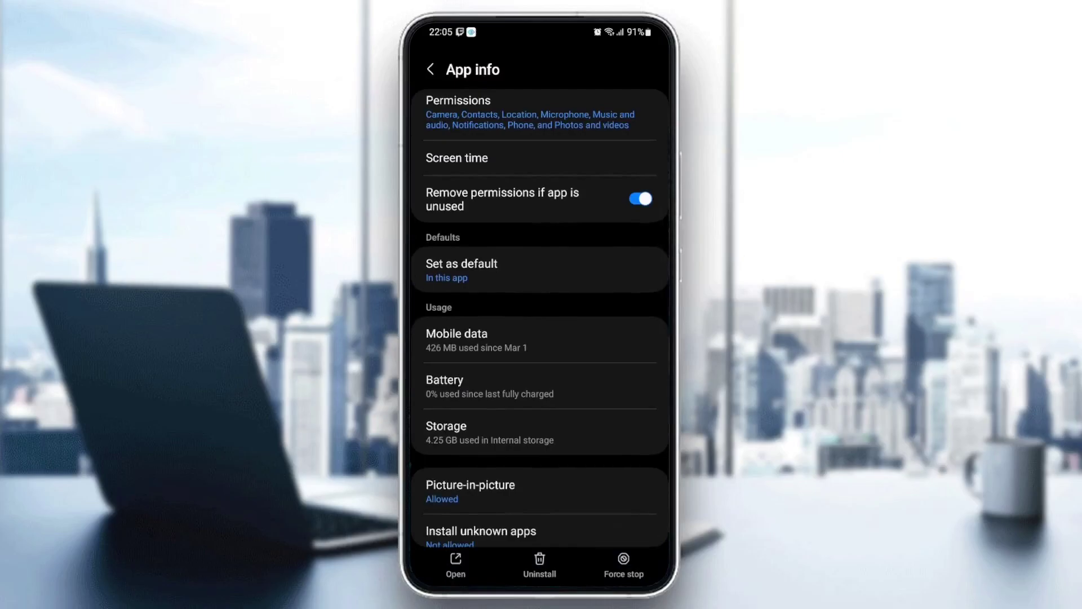
left_click(539, 431)
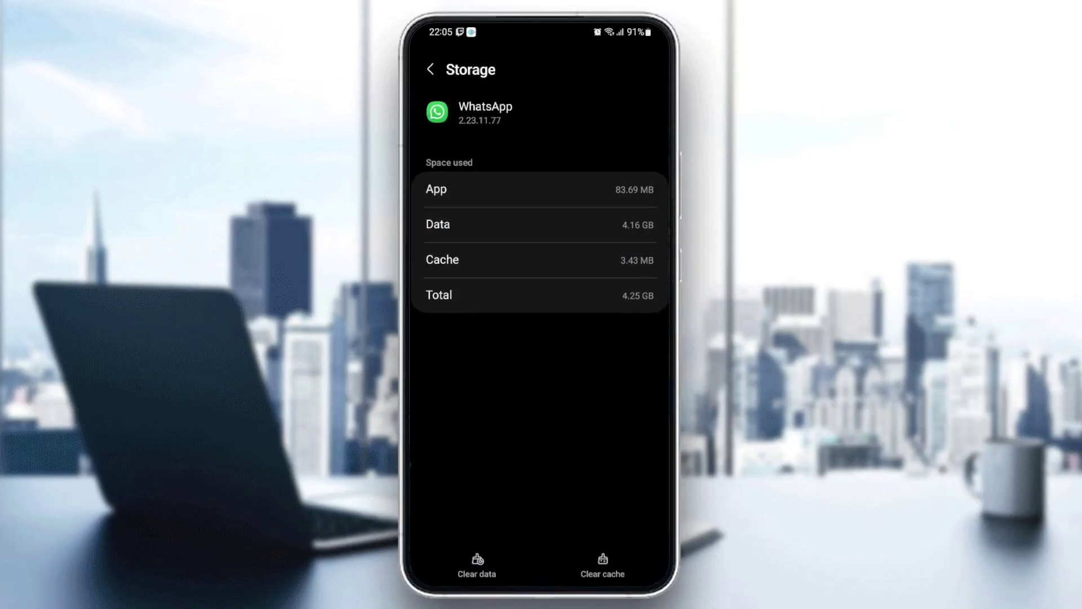
left_click(603, 565)
key("Escape")
Step: Briefly relaunch WhatsApp, then go home and browse the app drawer to the Google apps
key("super")
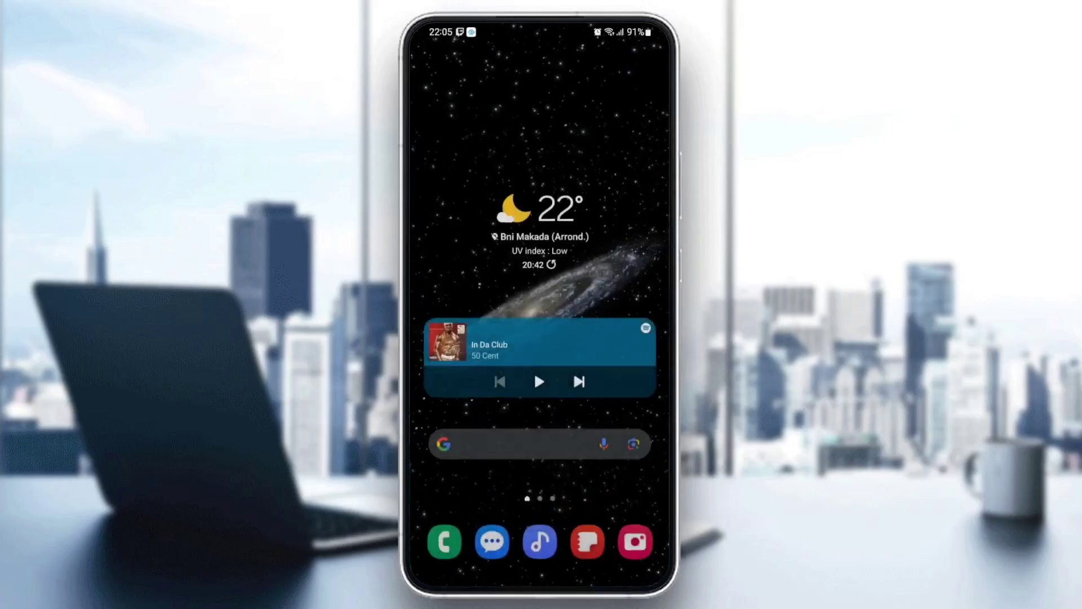
left_click_drag(539, 474, 540, 254)
left_click_drag(626, 339, 439, 339)
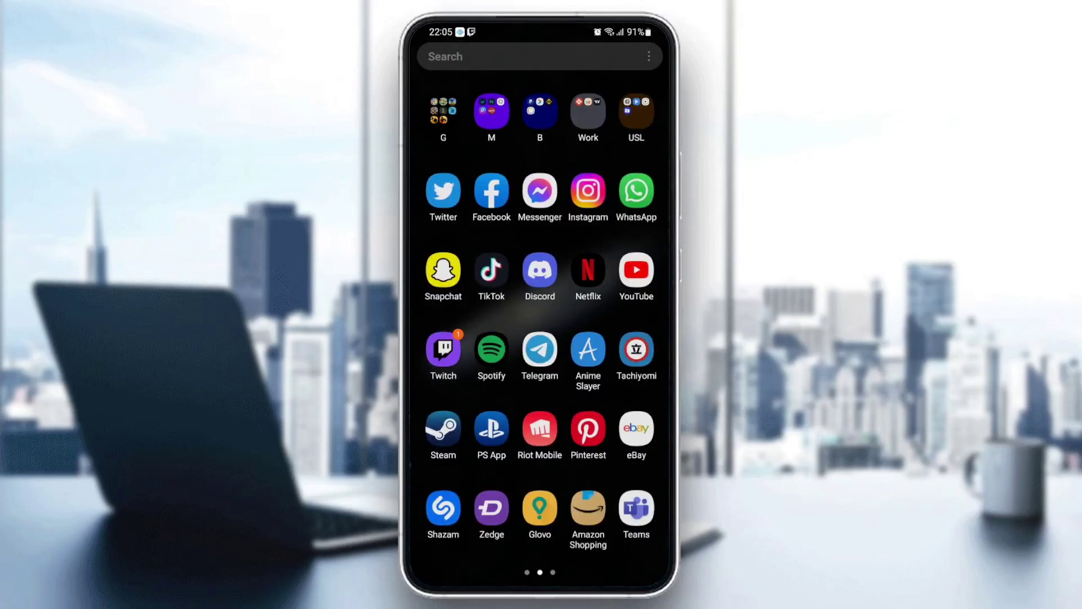
left_click(636, 191)
key("super")
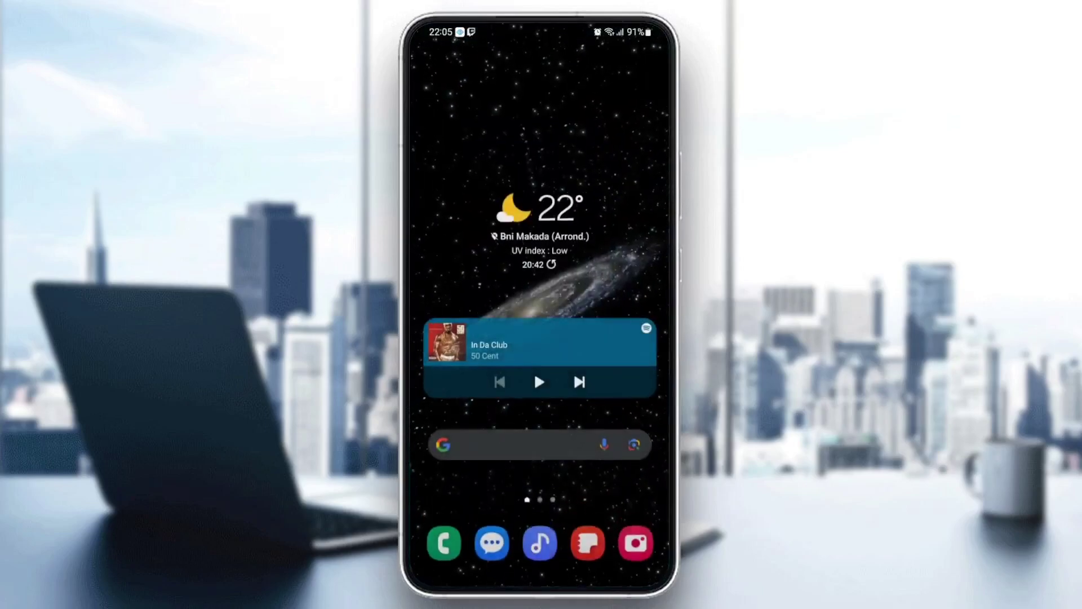
left_click_drag(539, 474, 539, 253)
left_click_drag(440, 338, 626, 339)
Step: Search the Play Store for WhatsApp, confirm it shows Open with no update, then return to the app drawer
left_click(539, 112)
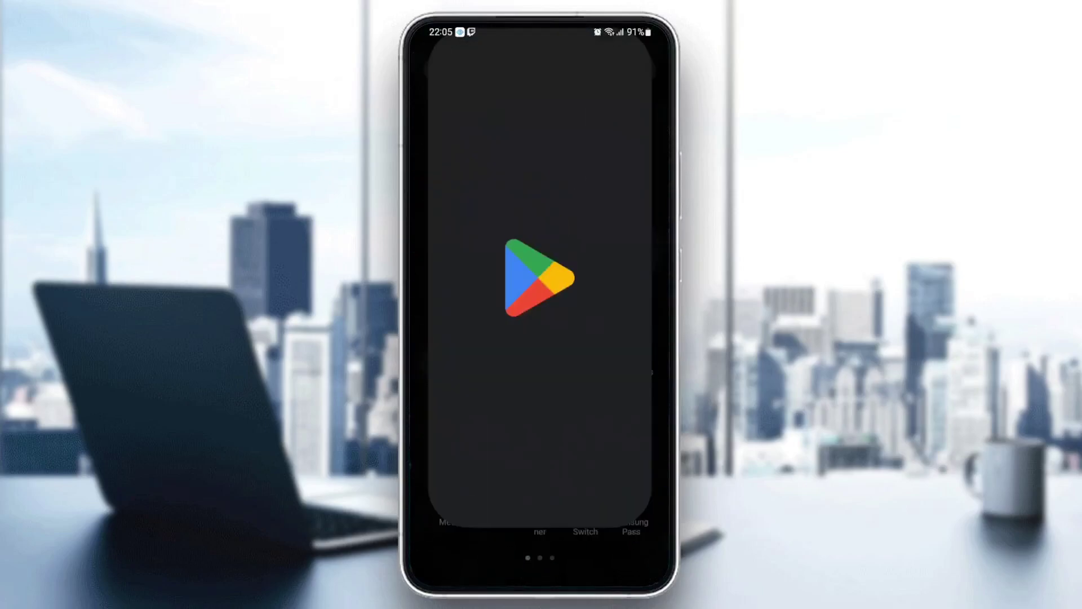
left_click(516, 56)
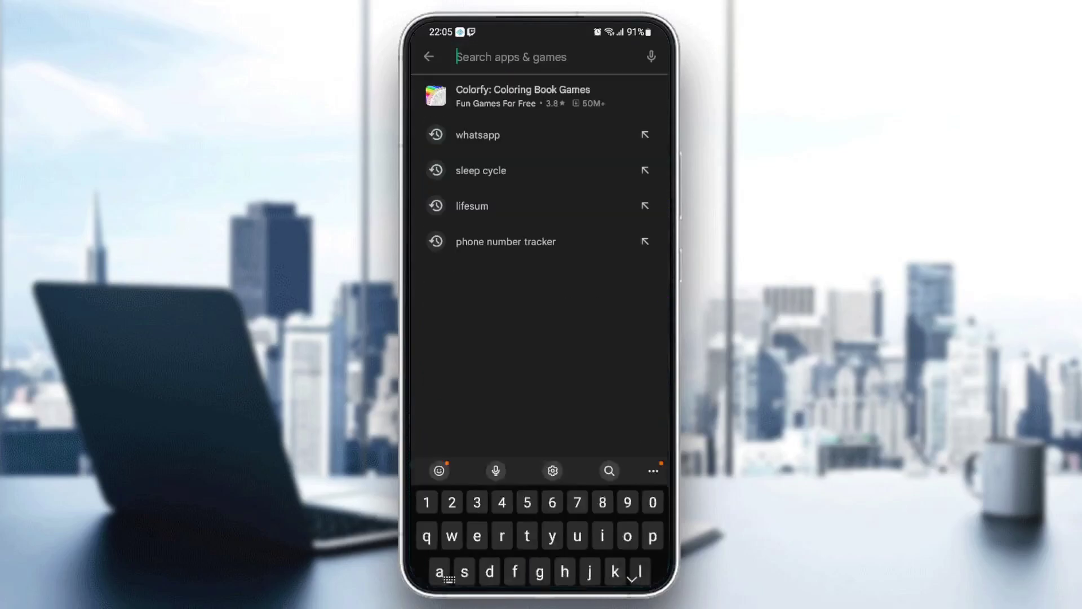
type("what")
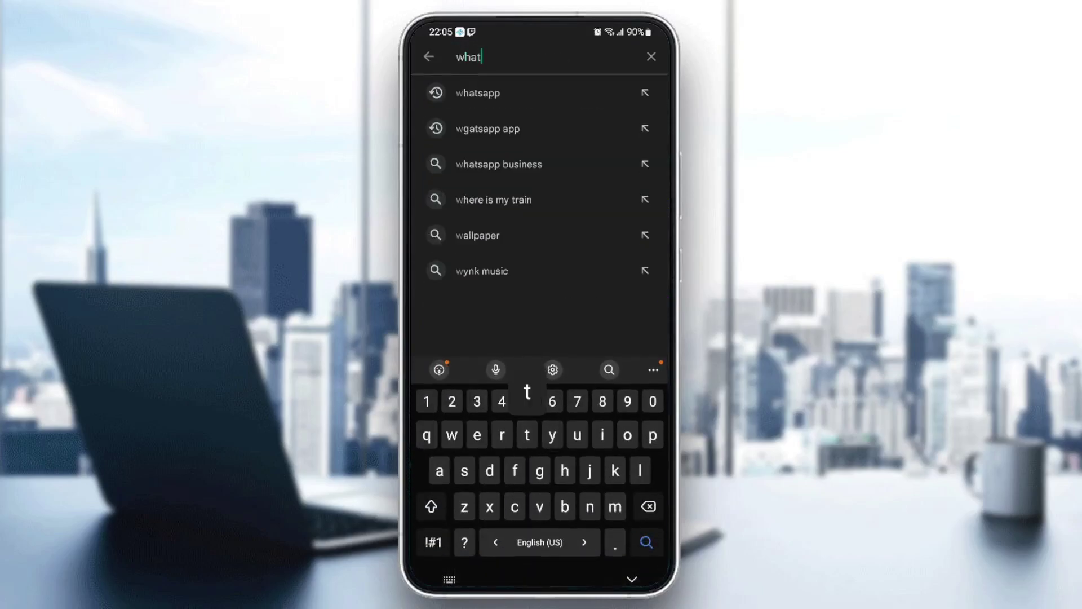
left_click(478, 134)
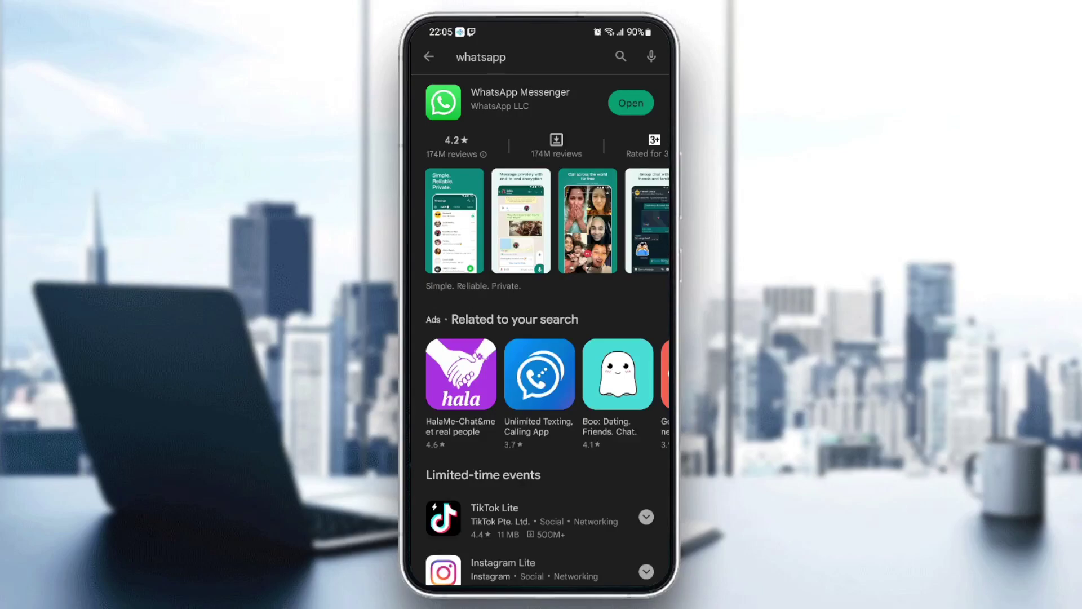
key("Home")
left_click_drag(540, 465, 540, 212)
Step: Relaunch WhatsApp from the app drawer and open Settings from its three-dot menu
left_click_drag(625, 338, 440, 338)
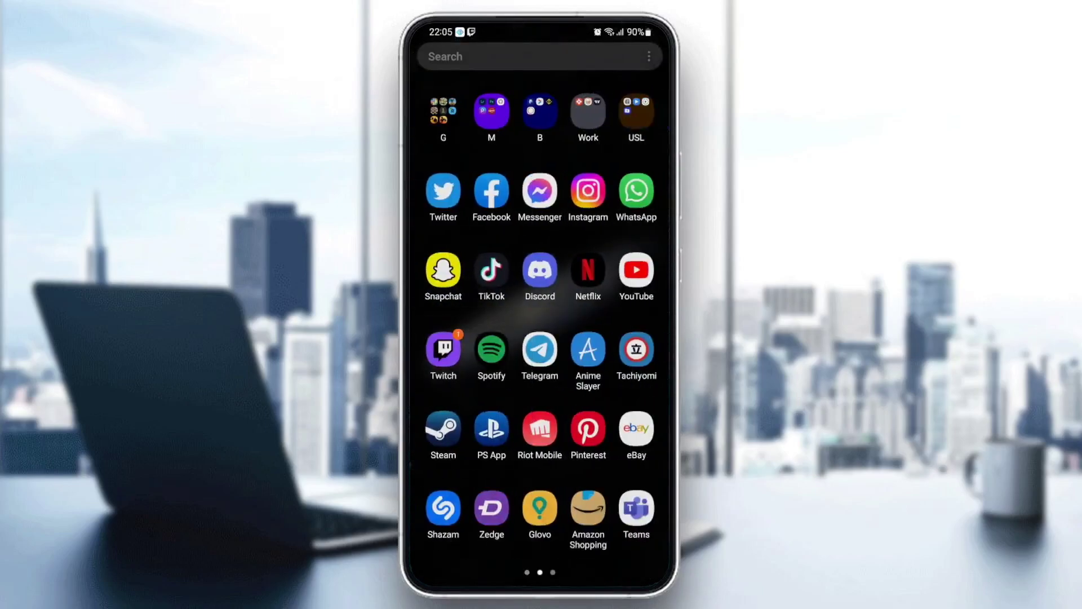
left_click(637, 190)
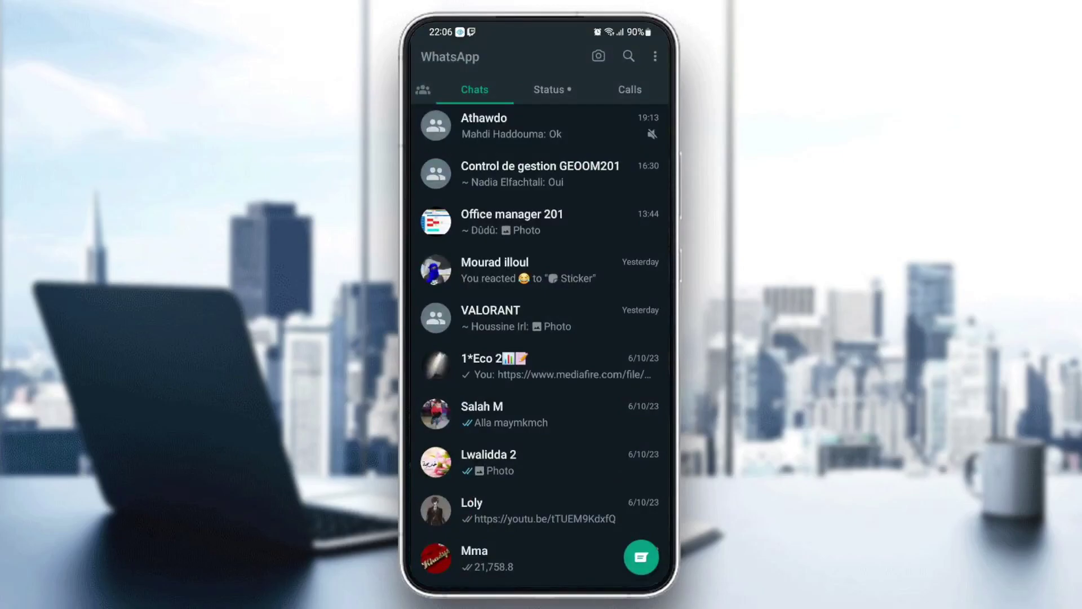
left_click(655, 57)
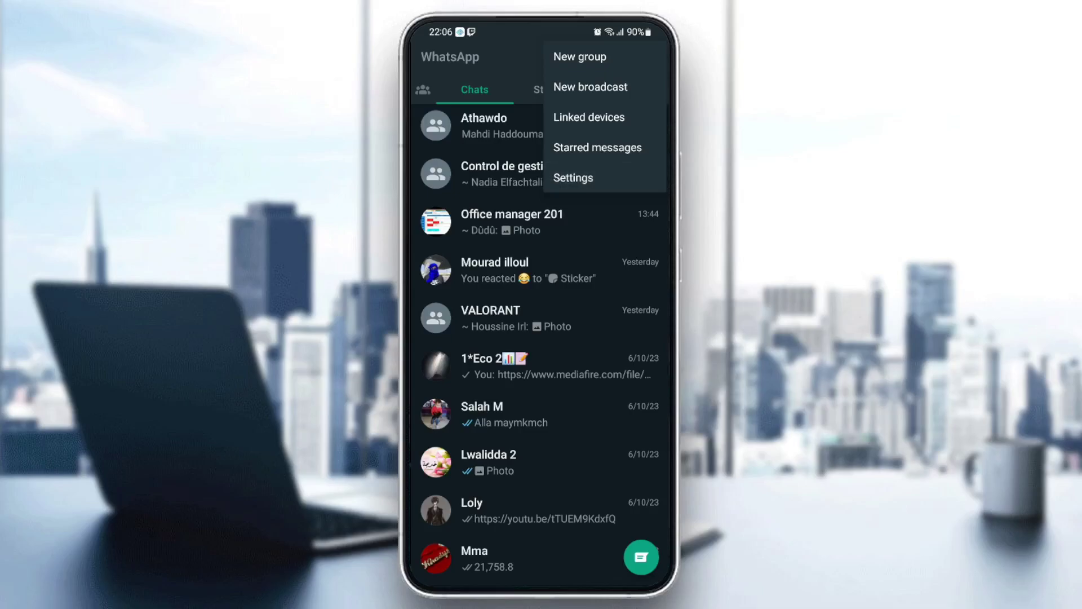
left_click(574, 178)
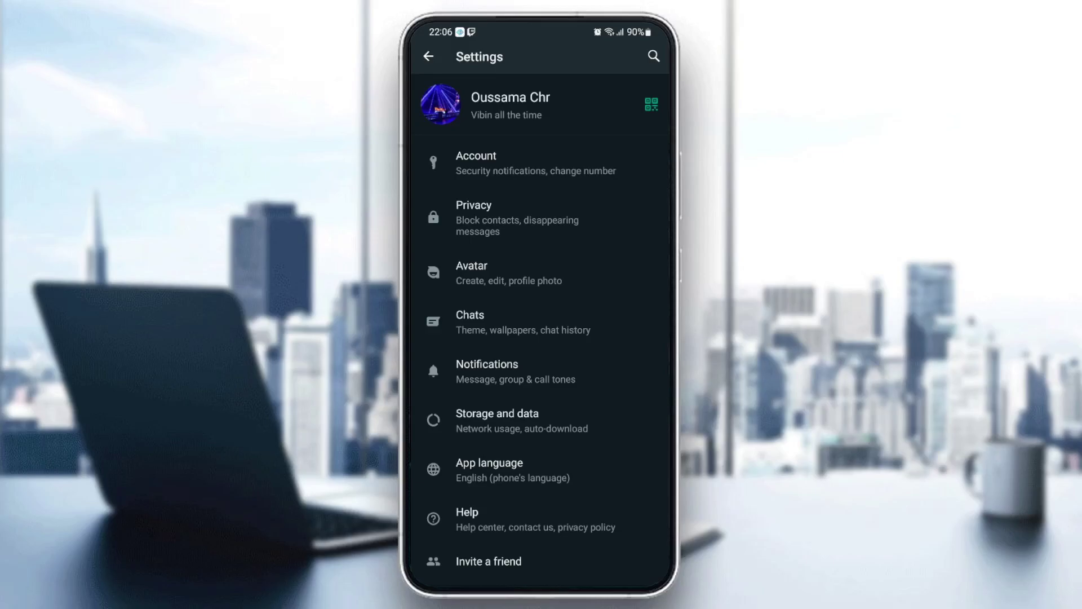
Step: Open WhatsApp's Chats settings to check the Media visibility toggle
left_click(524, 322)
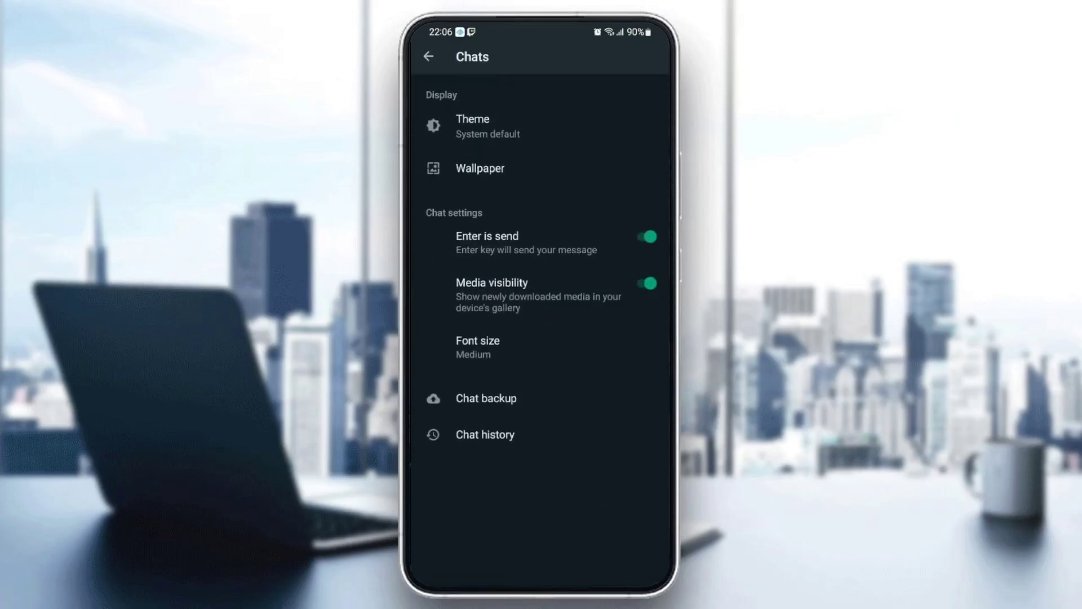